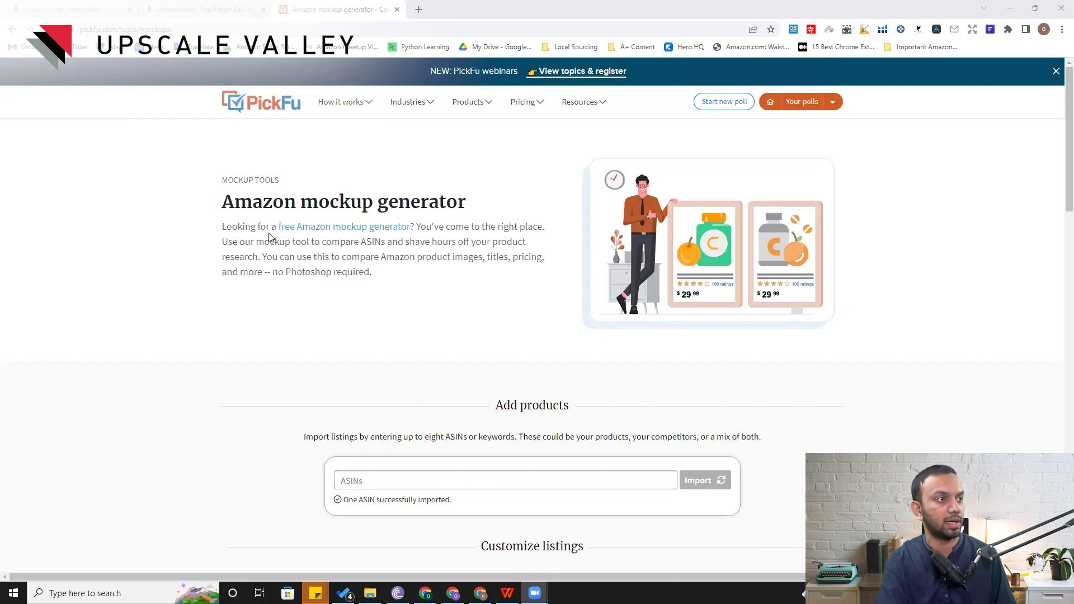
Find the Candescent stress balls' ASIN B07YHBSF5D in the Amazon search results
click(76, 15)
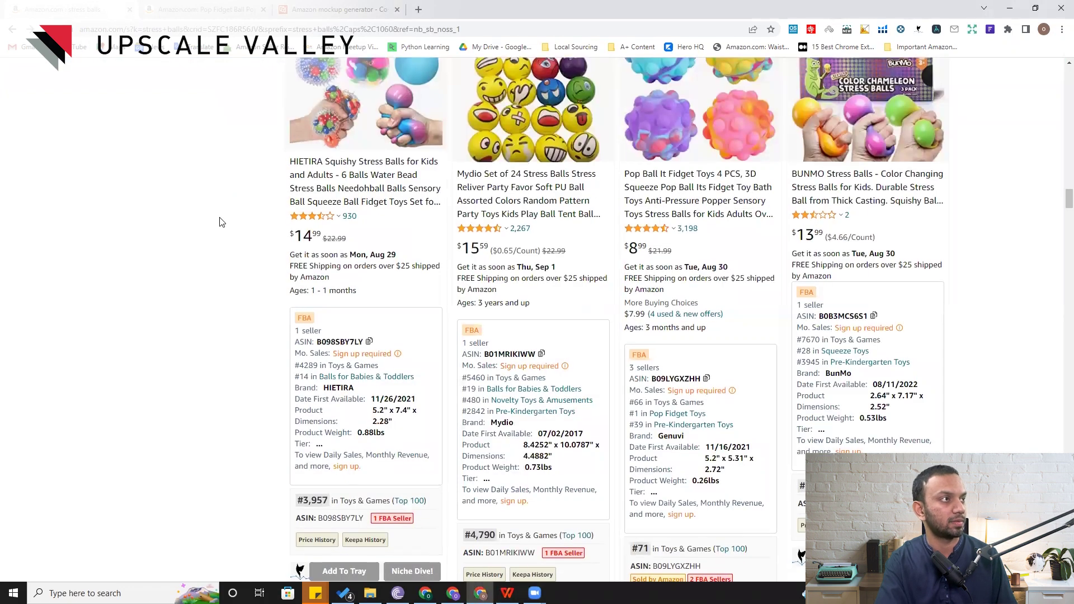
scroll(219, 222, up, 2)
scroll(219, 222, down, 10)
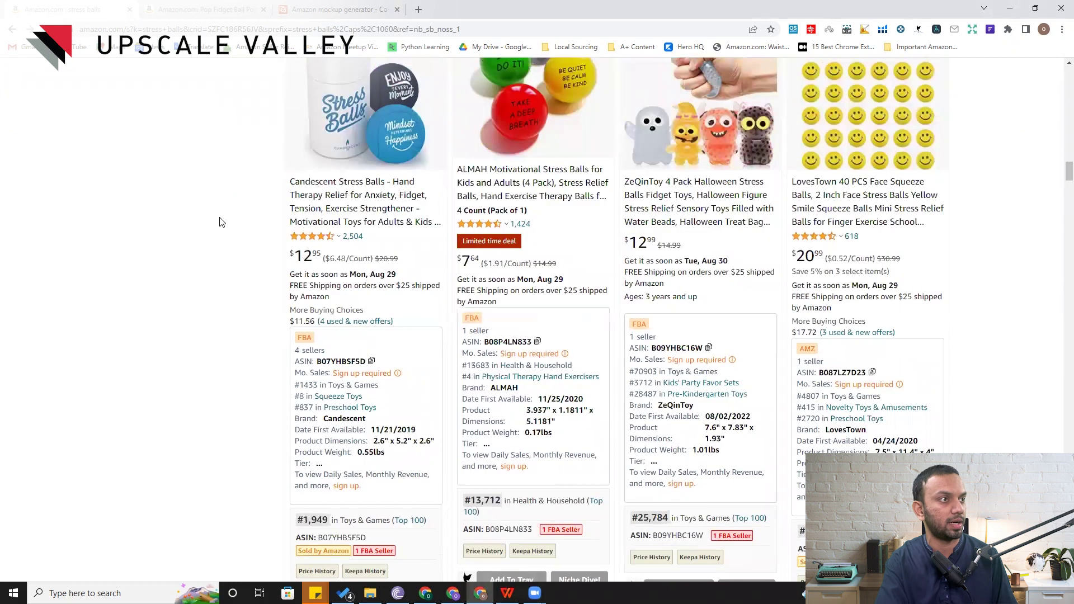
scroll(219, 222, up, 1)
scroll(219, 222, down, 2)
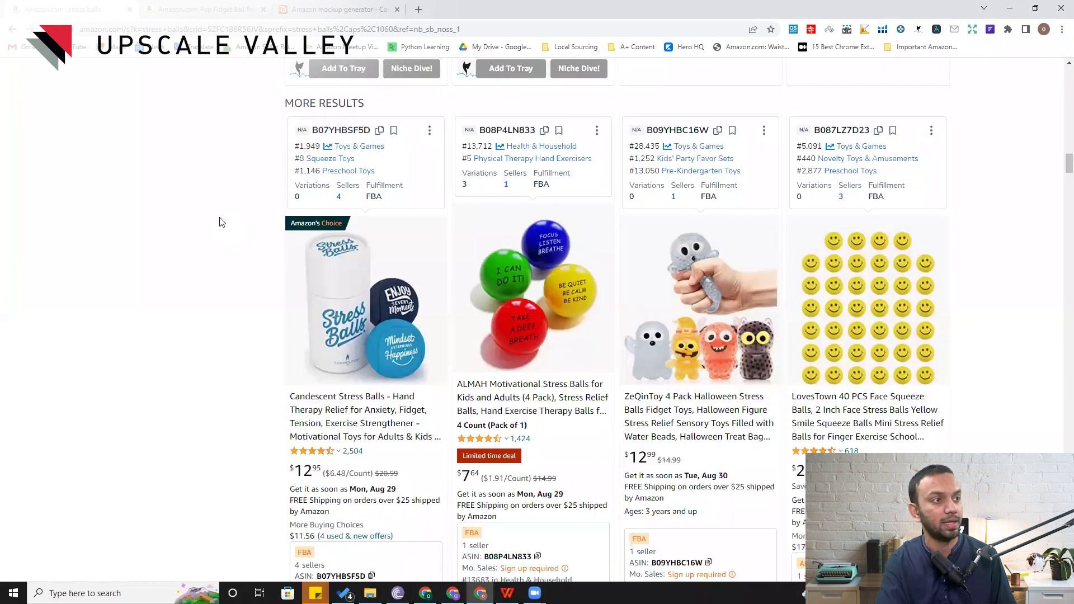
scroll(237, 323, down, 2)
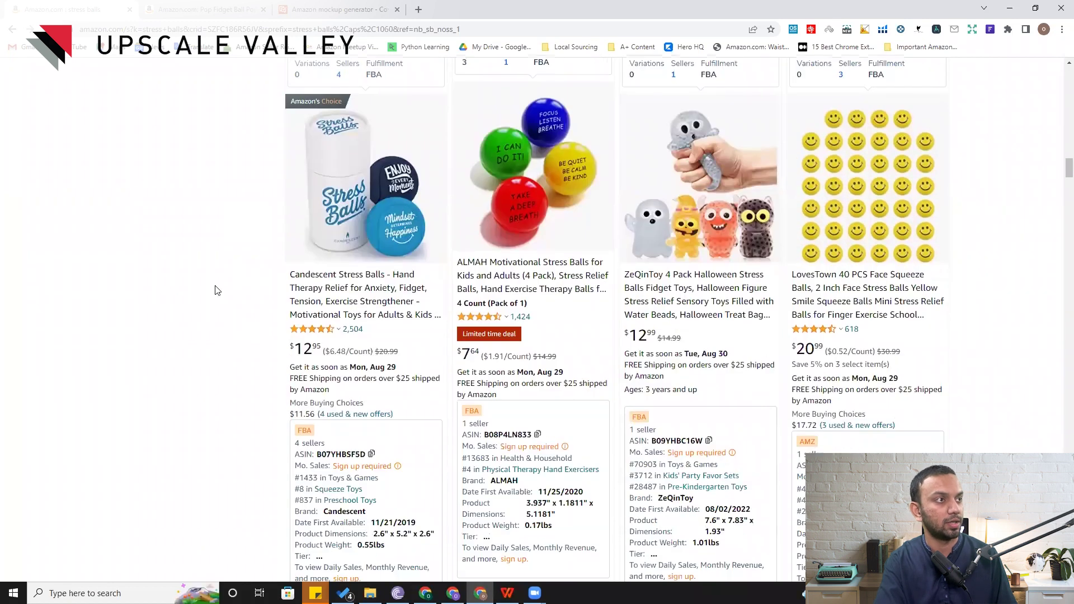
mouse_move(382, 205)
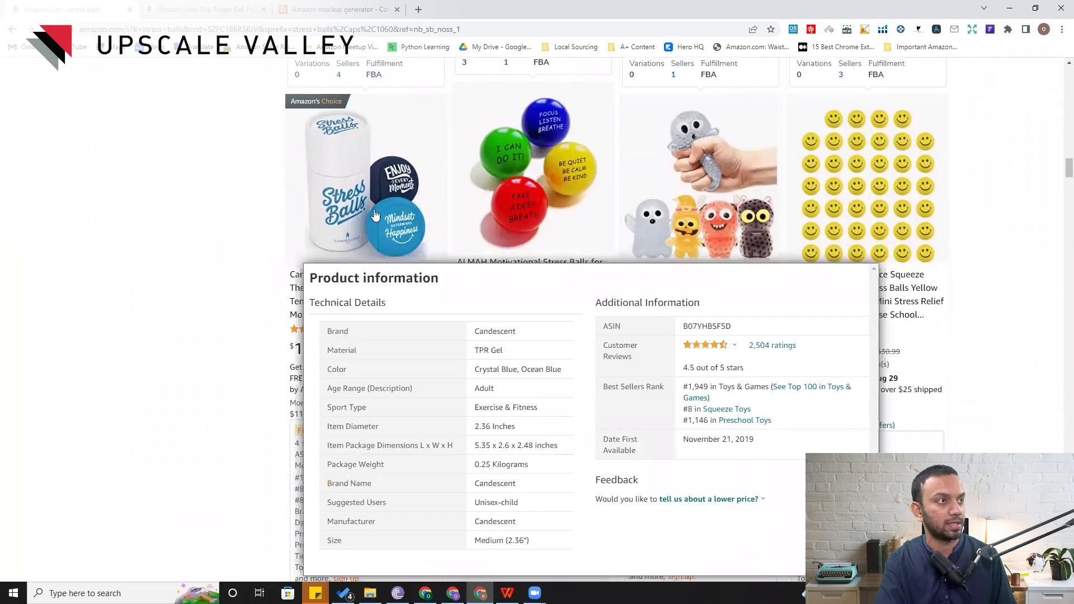
click(235, 356)
mouse_move(530, 186)
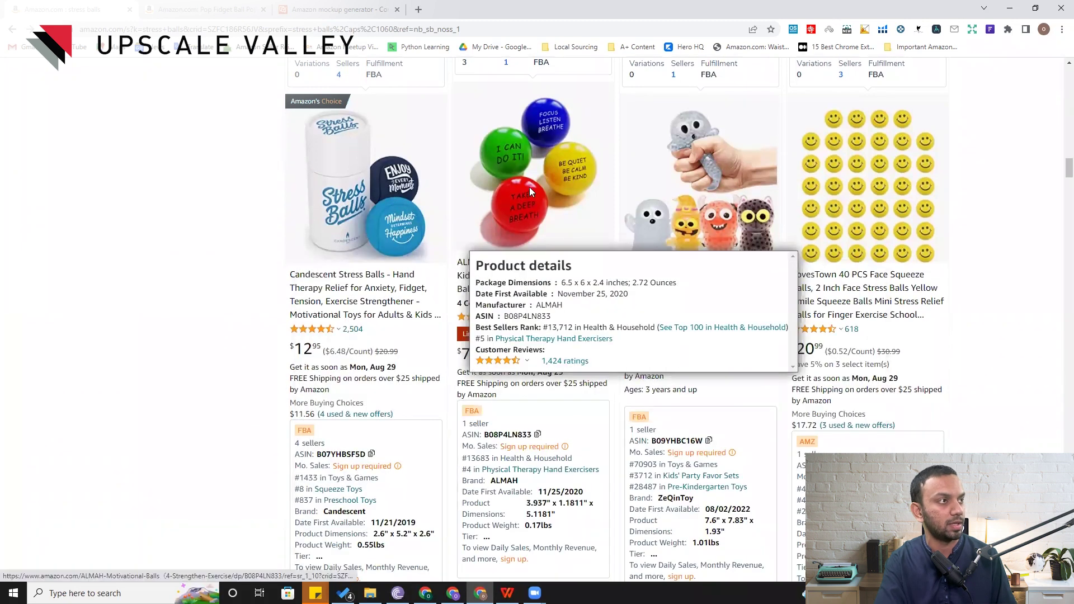
scroll(516, 216, down, 2)
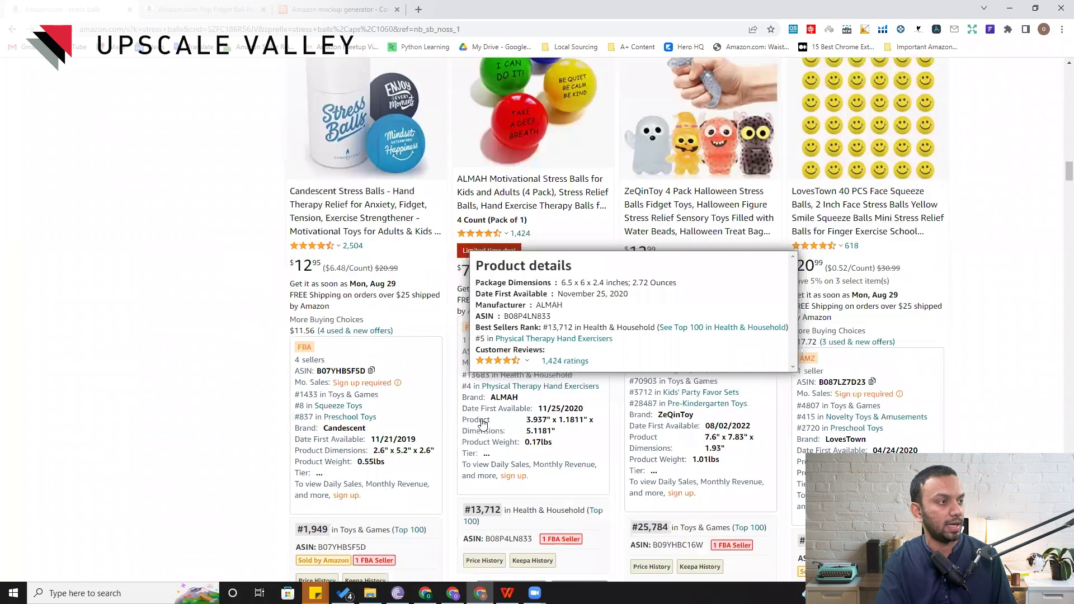
scroll(474, 430, down, 6)
mouse_move(526, 407)
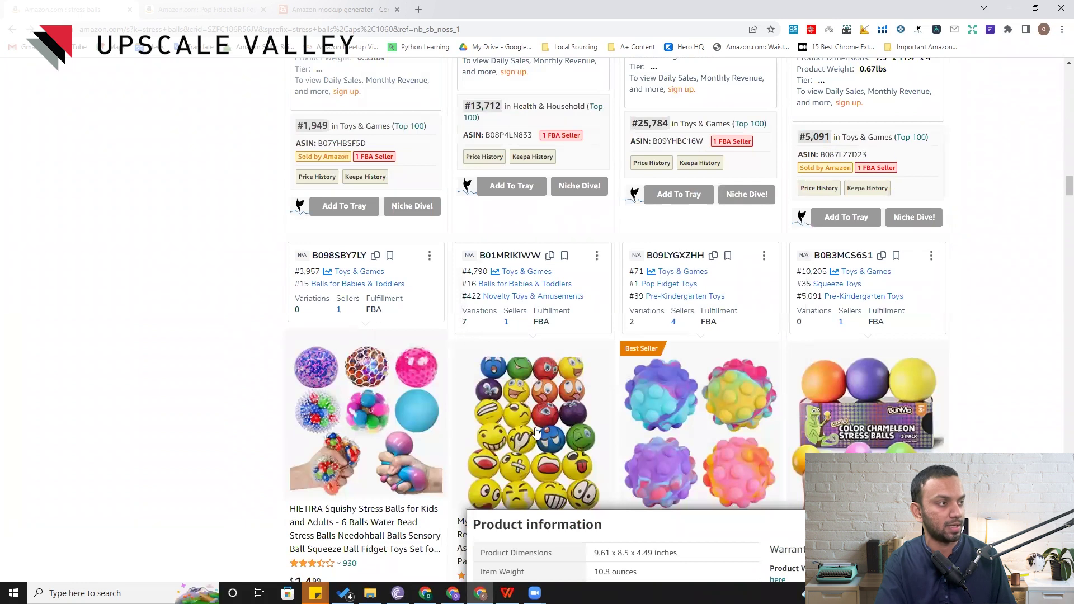
scroll(268, 316, up, 5)
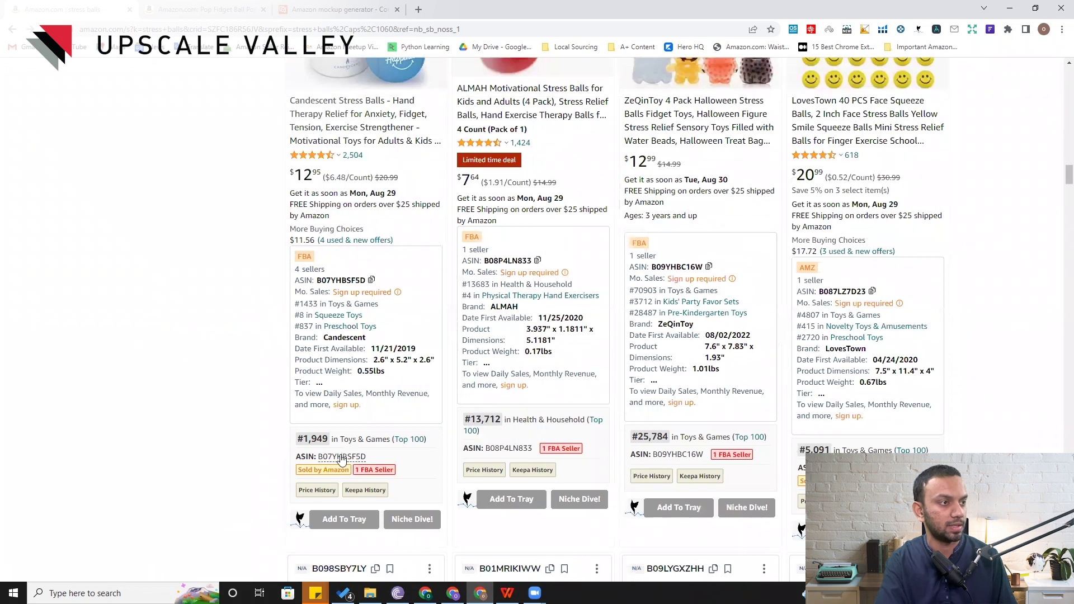
Paste B07YHBSF5D into the mockup generator's ASINs field, followed by a comma
click(336, 9)
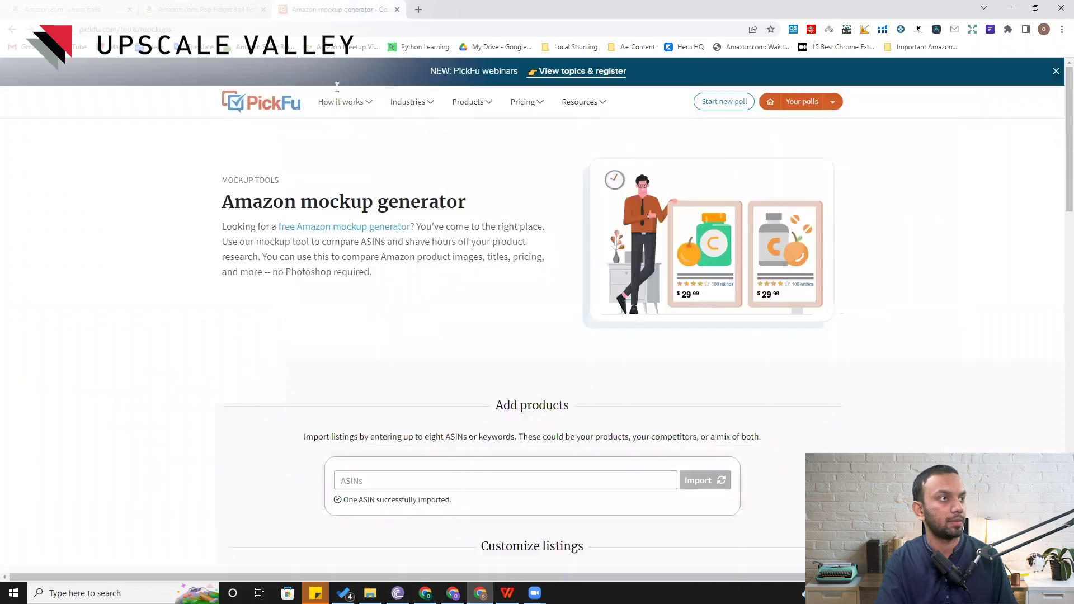
click(366, 474)
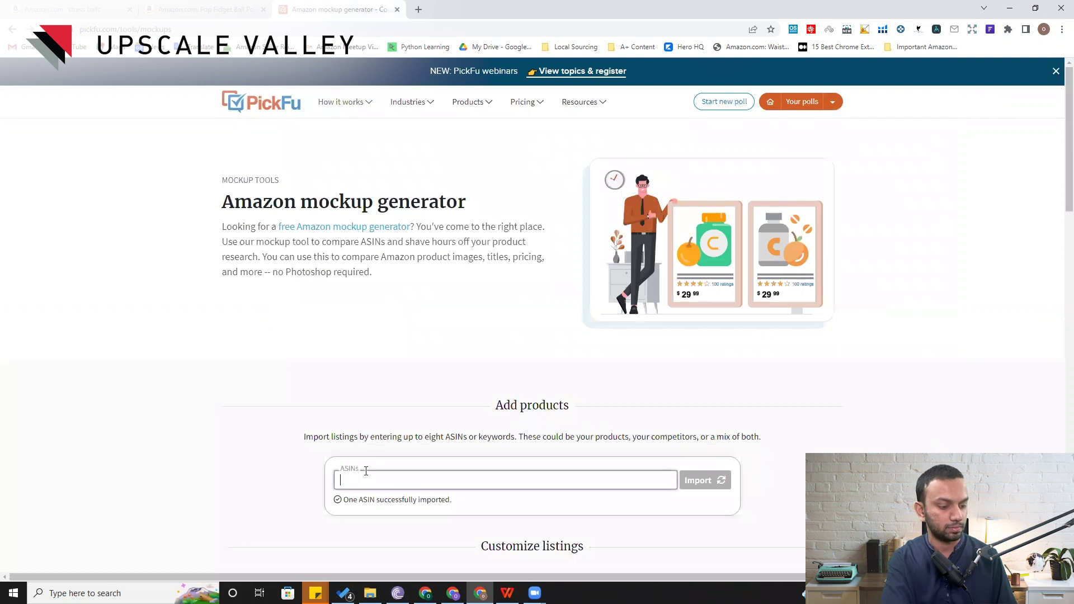
text(B07YHBSF5D)
text(,)
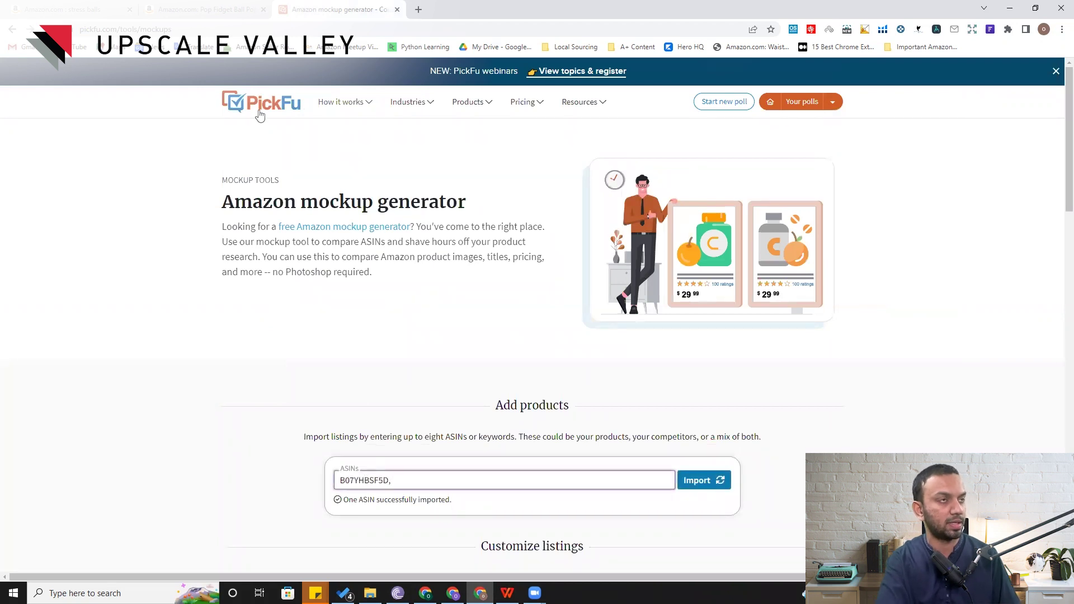
Copy the Pop Ball Fidget Toys listing's ASIN B09LYGXZHH from Amazon
click(184, 9)
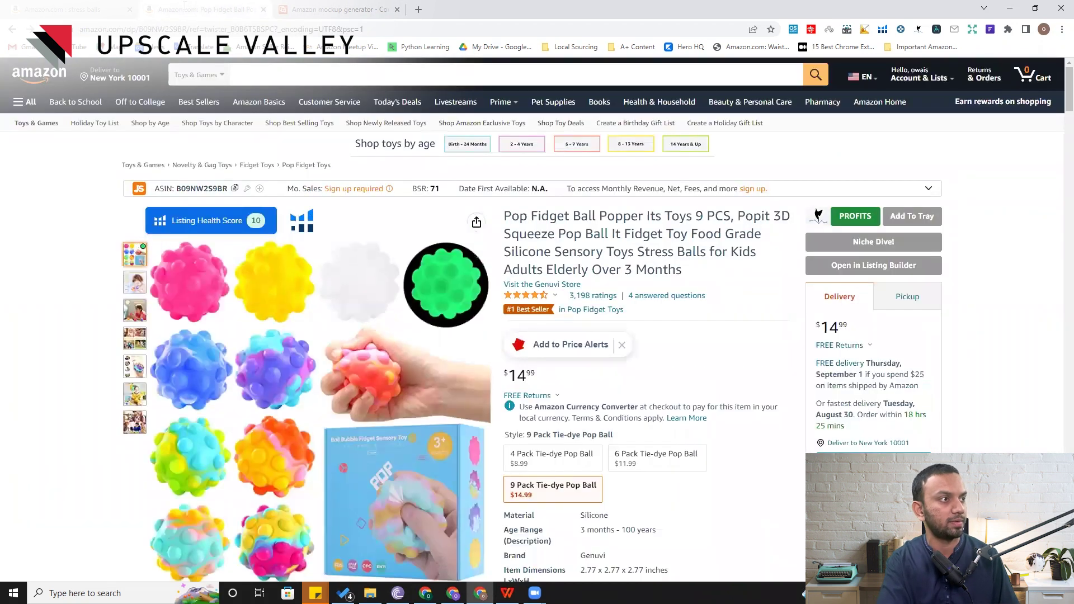
key(ctrl+shift+Tab)
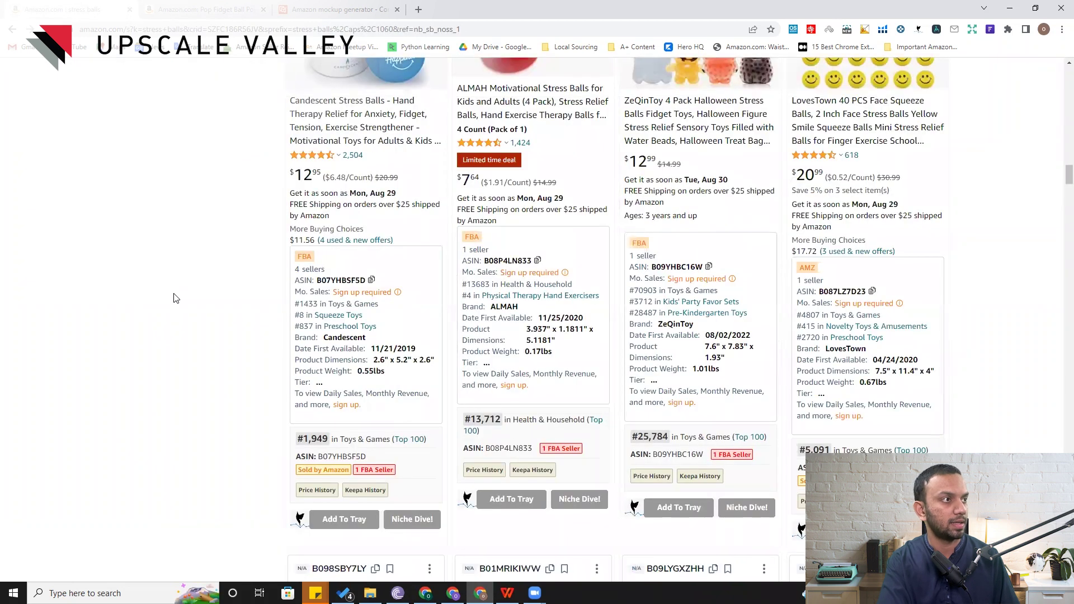
scroll(176, 299, down, 6)
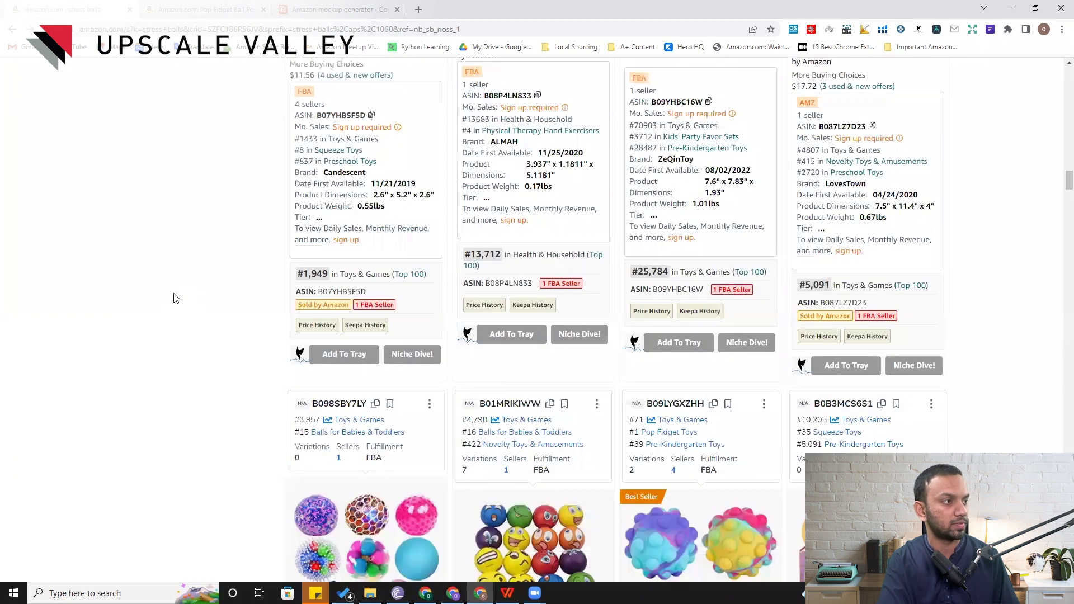
scroll(530, 333, down, 1)
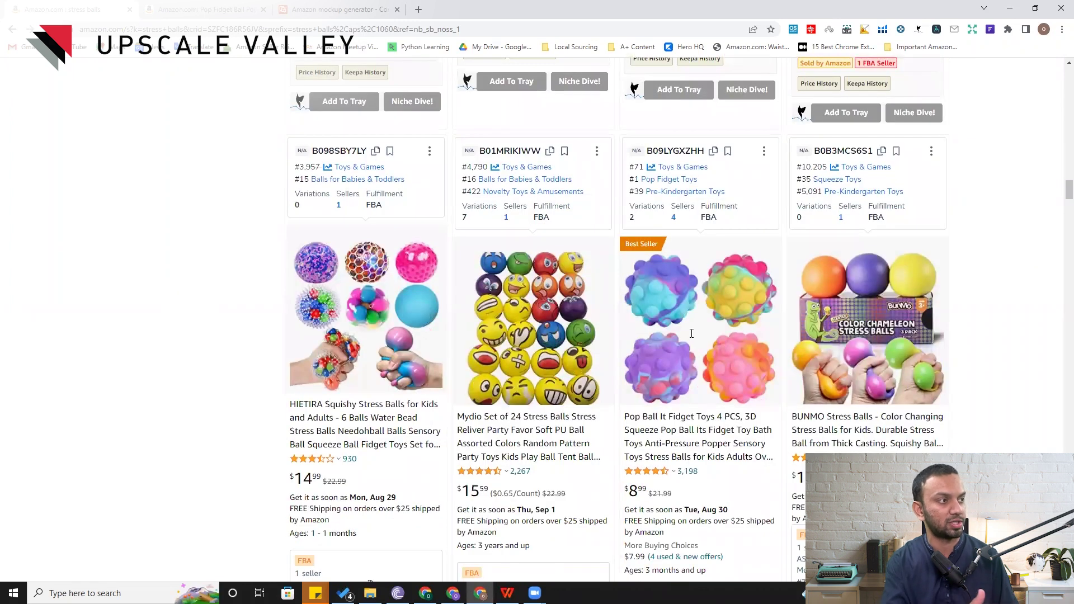
mouse_move(693, 339)
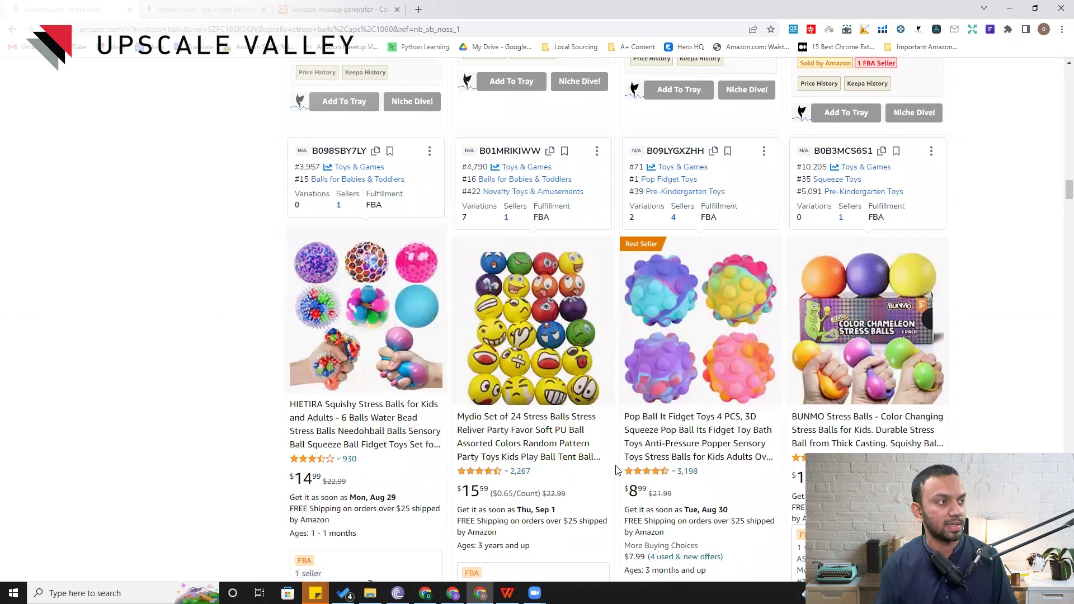
scroll(617, 470, down, 3)
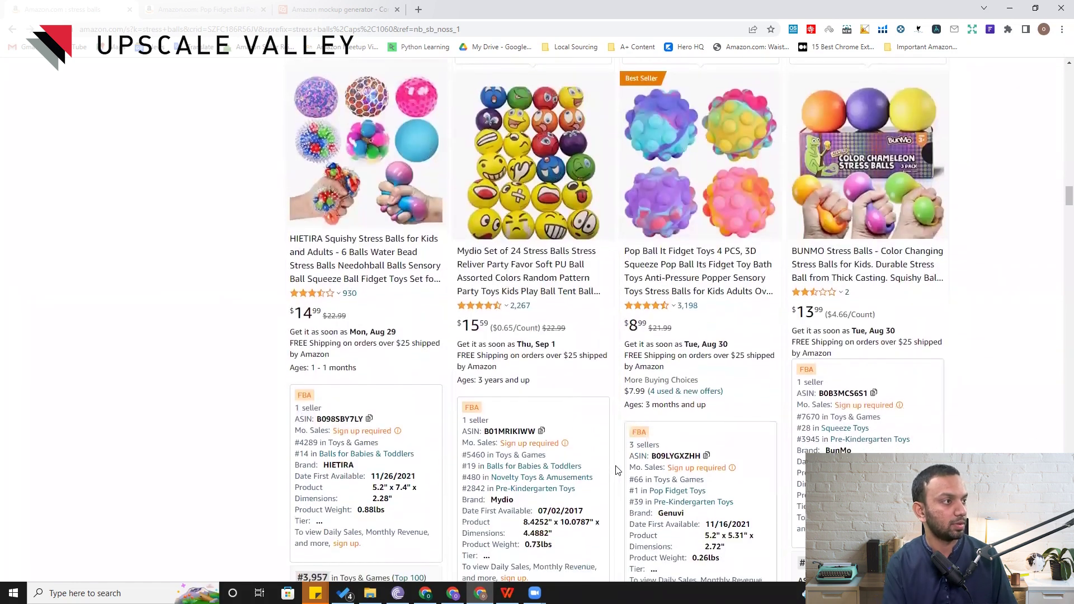
scroll(617, 470, down, 2)
scroll(617, 470, down, 1)
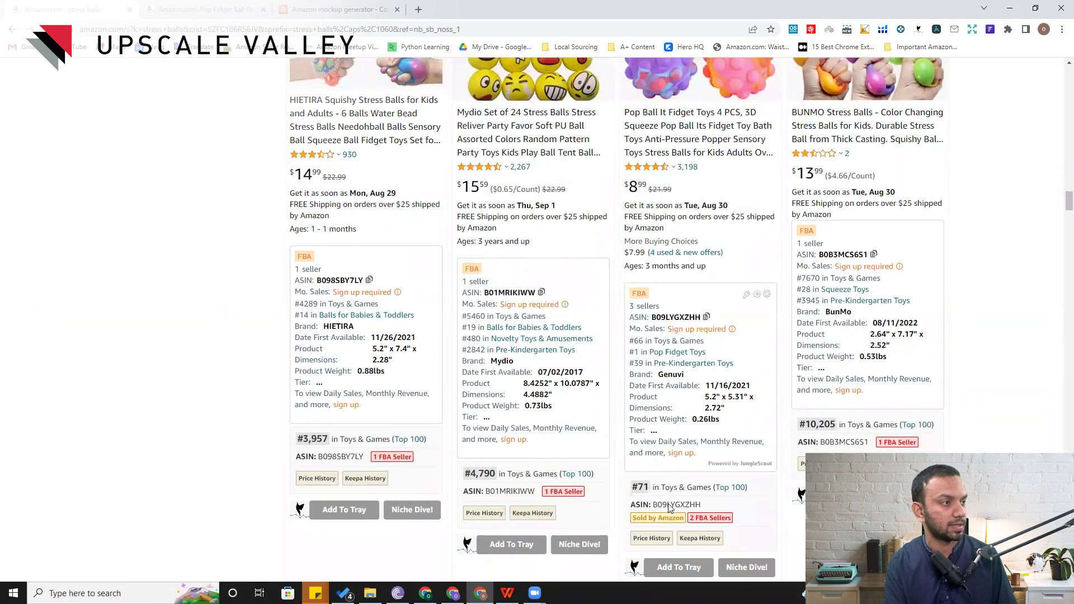
click(670, 505)
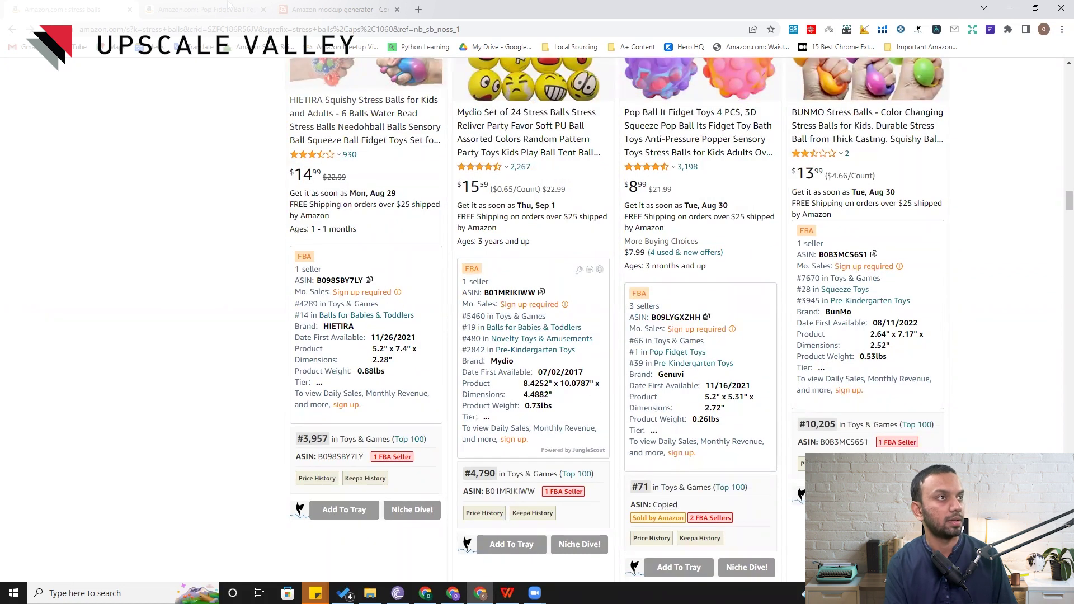
Add B09LYGXZHH after B07YHBSF5D in the generator and import both listings
click(334, 9)
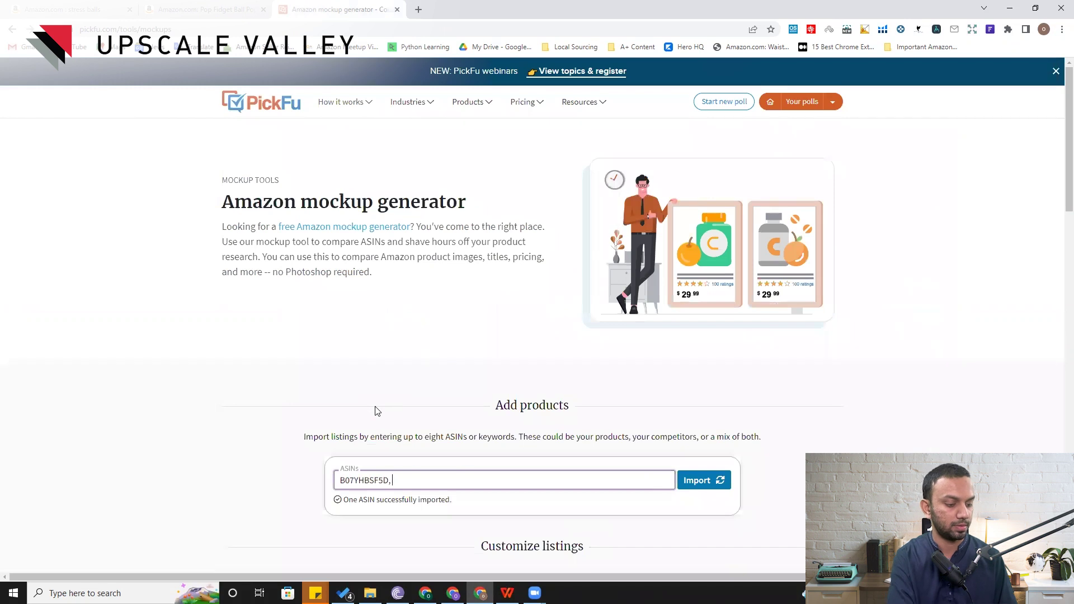
text(B09LYGXZHH)
click(696, 485)
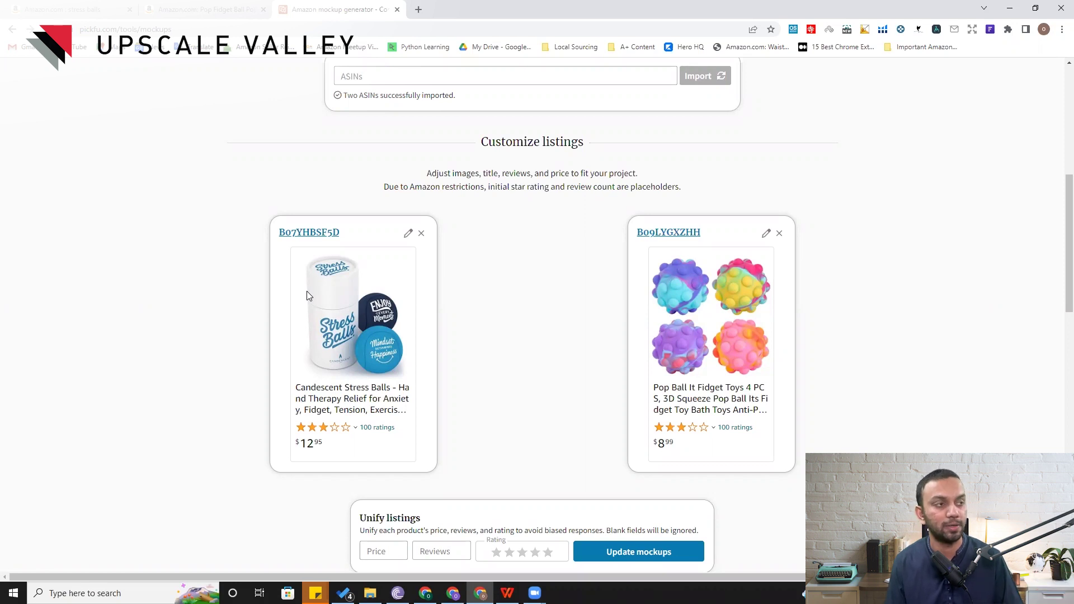
scroll(538, 264, down, 1)
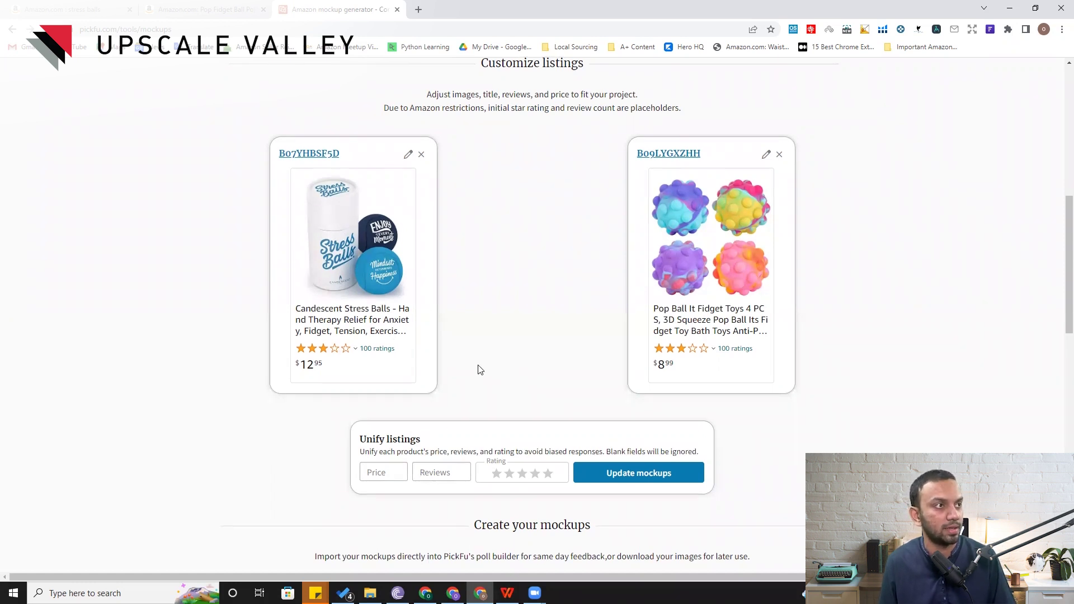
Import both stress-ball mockups into a new poll asking which product you'd click on Amazon
scroll(480, 368, down, 5)
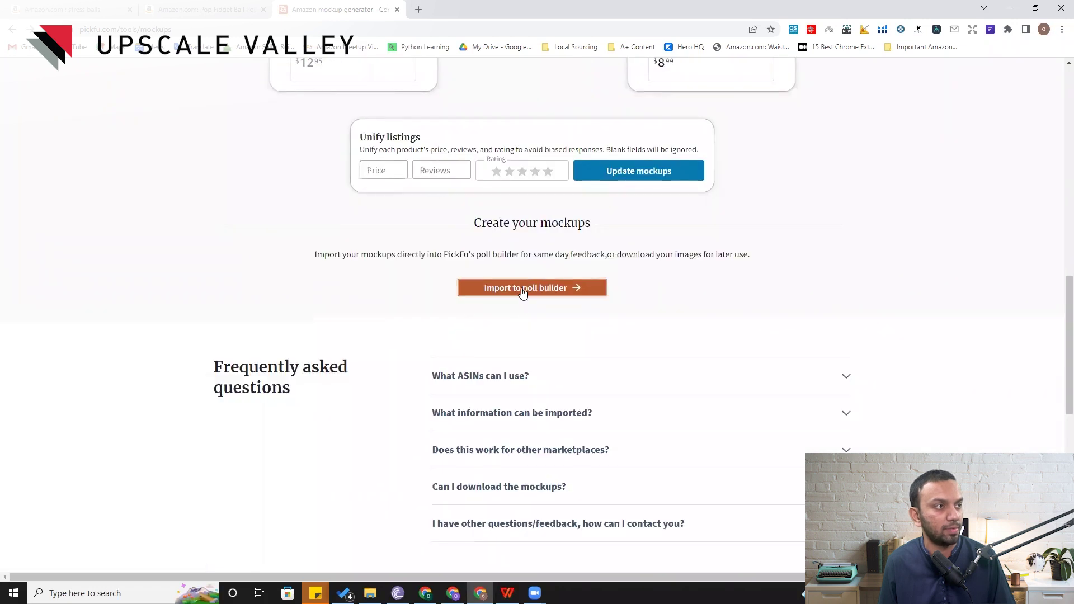
click(523, 292)
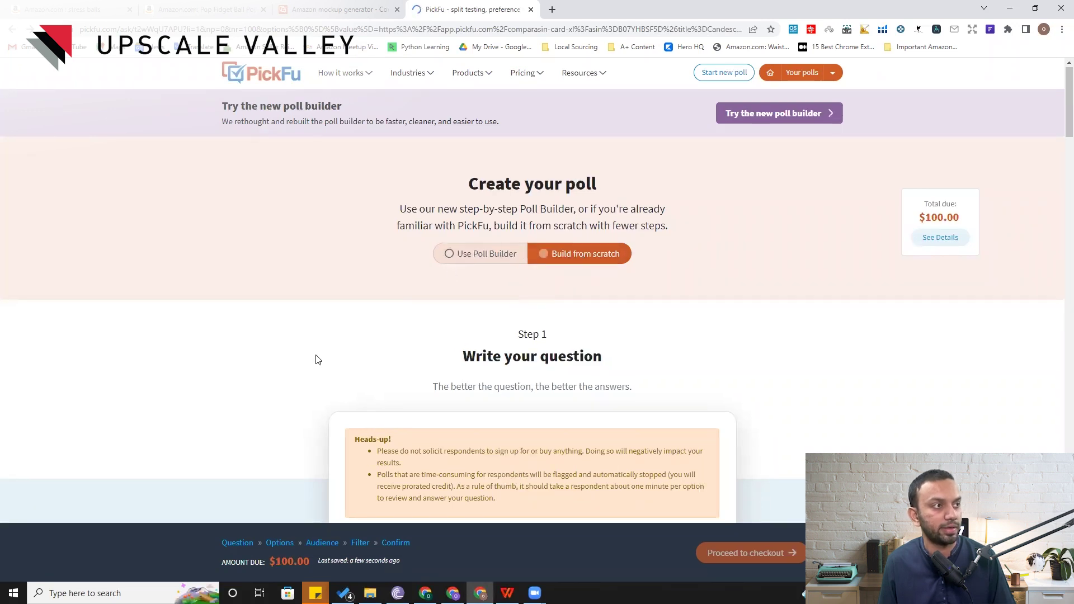
scroll(315, 355, down, 2)
scroll(315, 360, down, 1)
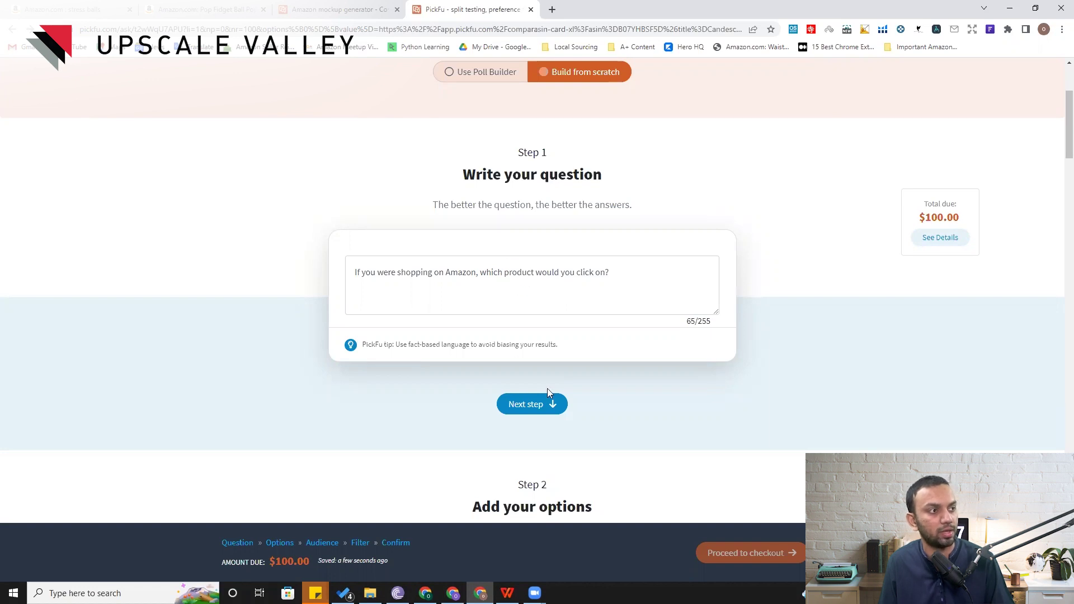
Advance past the question and review the Option A and Option B stress-ball cards
click(539, 404)
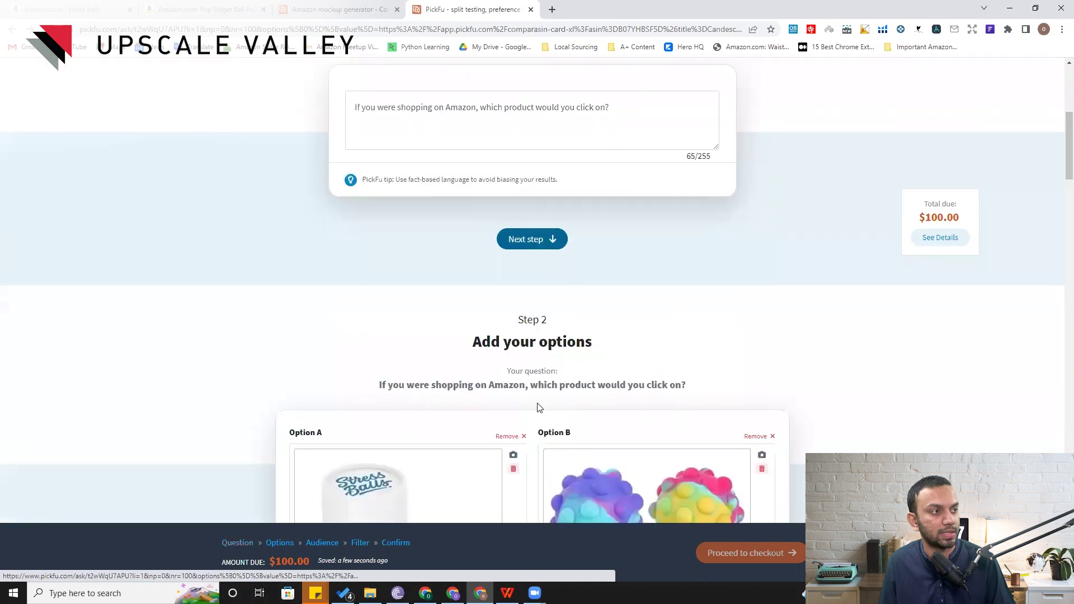
scroll(539, 407, down, 6)
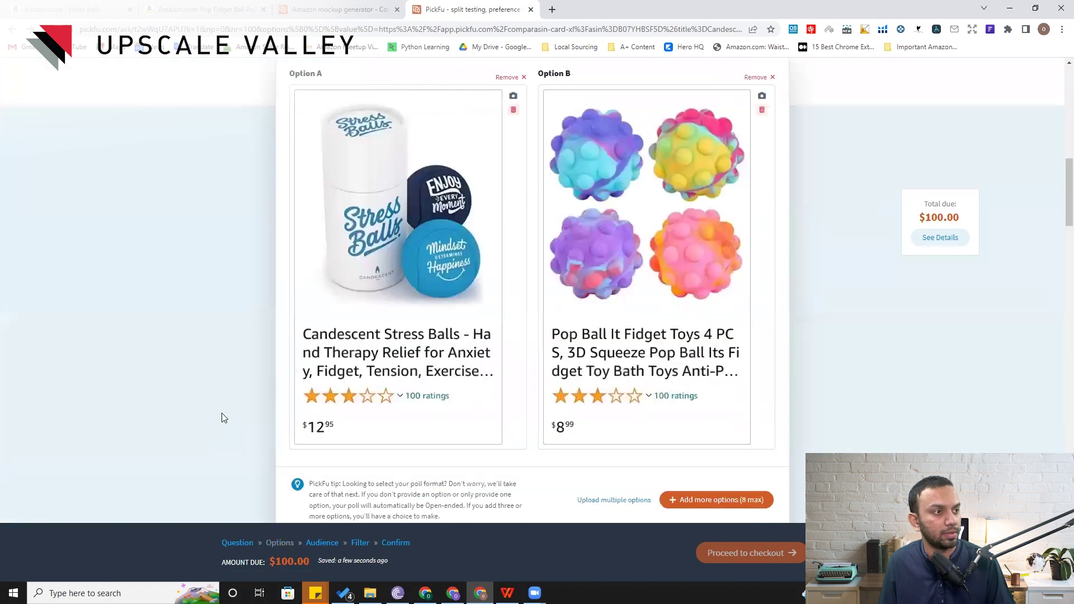
scroll(221, 408, down, 2)
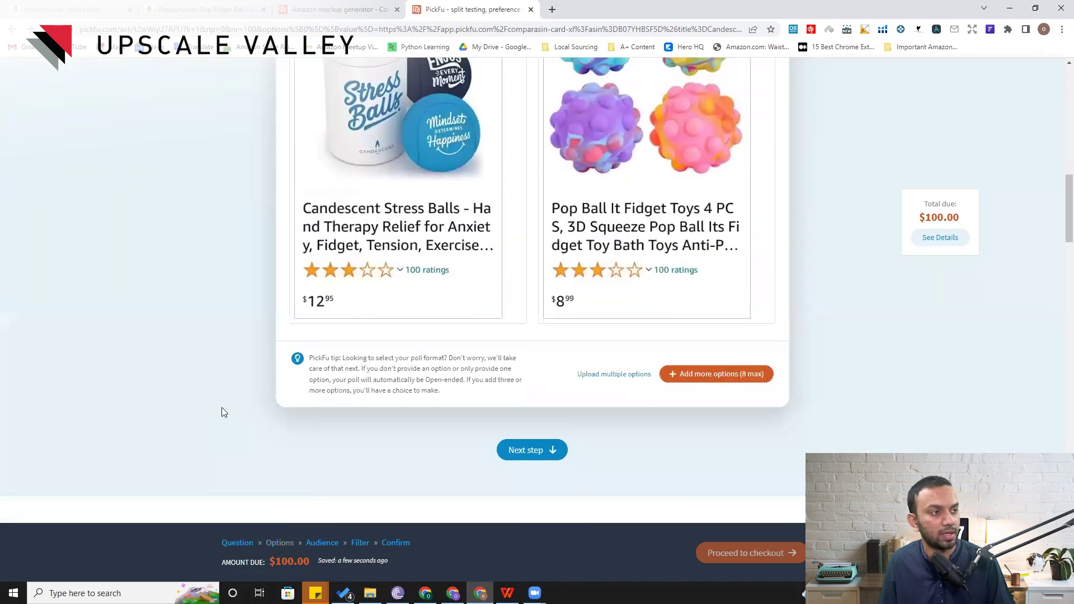
scroll(222, 407, down, 5)
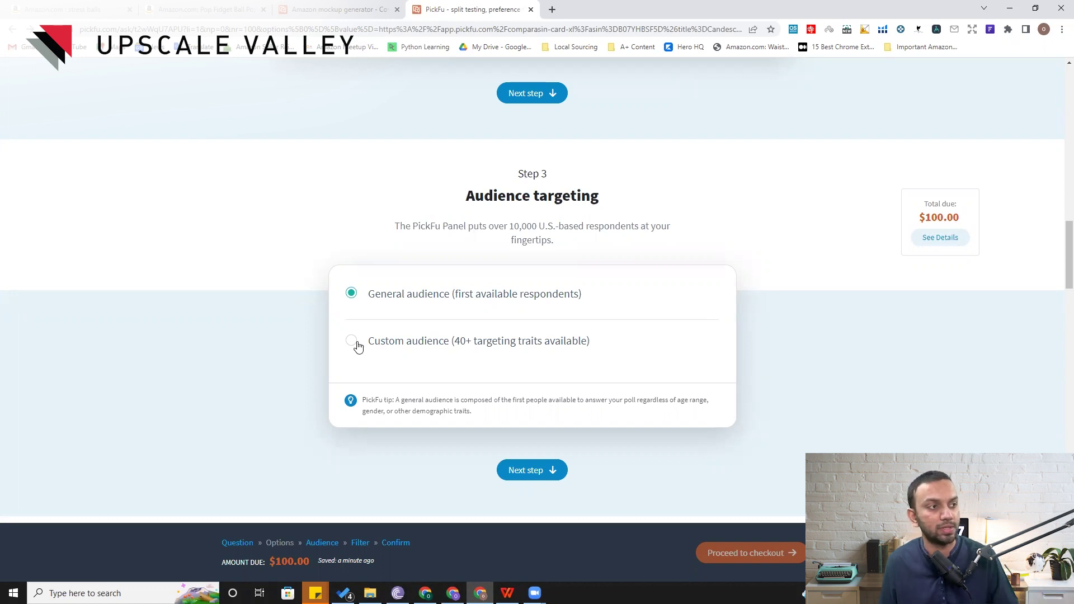
Keep General audience (first available respondents) selected in Step 3 audience targeting
scroll(272, 415, down, 3)
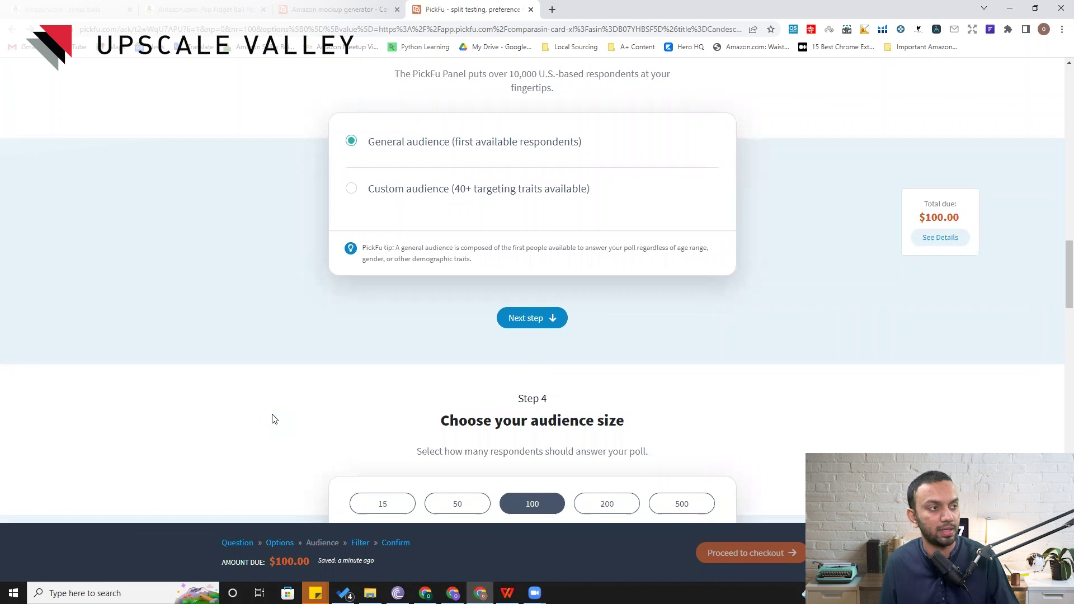
Keep the audience size at 100 respondents and continue to Step 5
scroll(272, 419, down, 2)
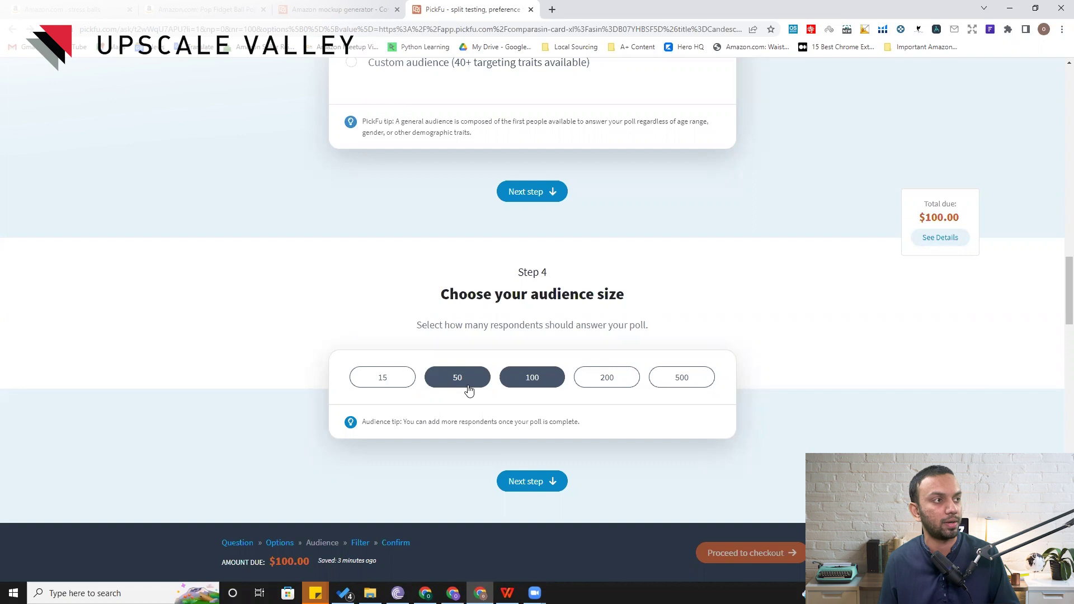
scroll(527, 411, down, 1)
scroll(530, 412, down, 5)
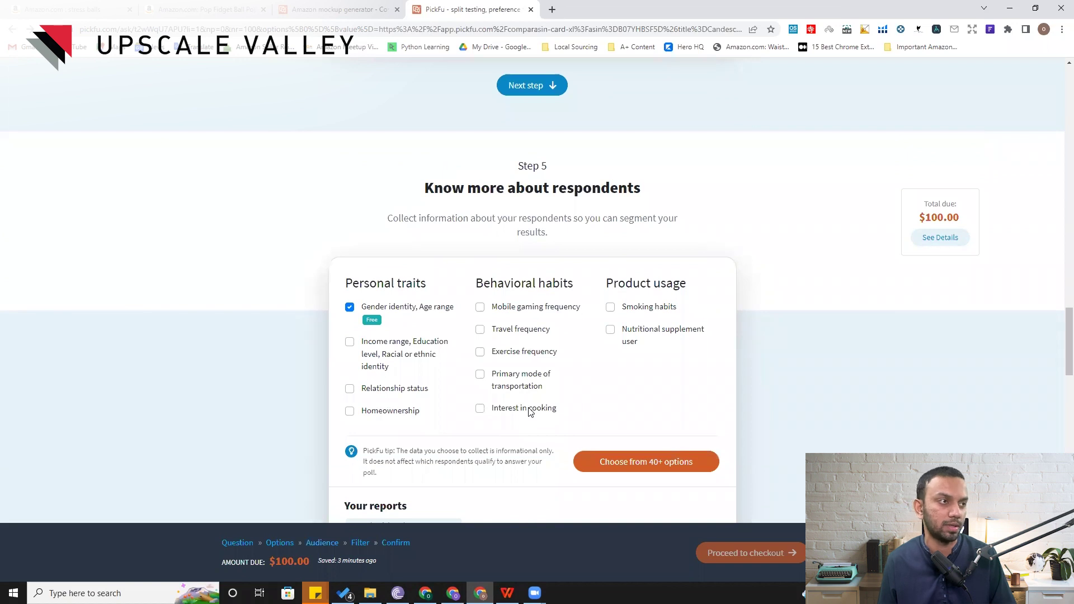
Keep only the free Gender identity and Age range reports and continue to Step 6
scroll(286, 416, down, 3)
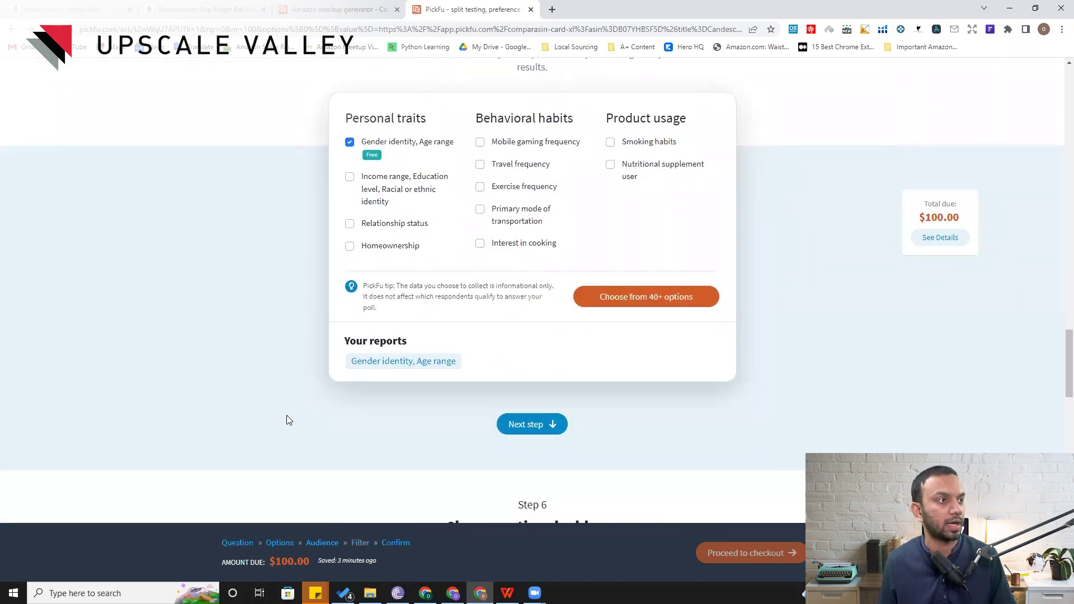
scroll(286, 417, down, 3)
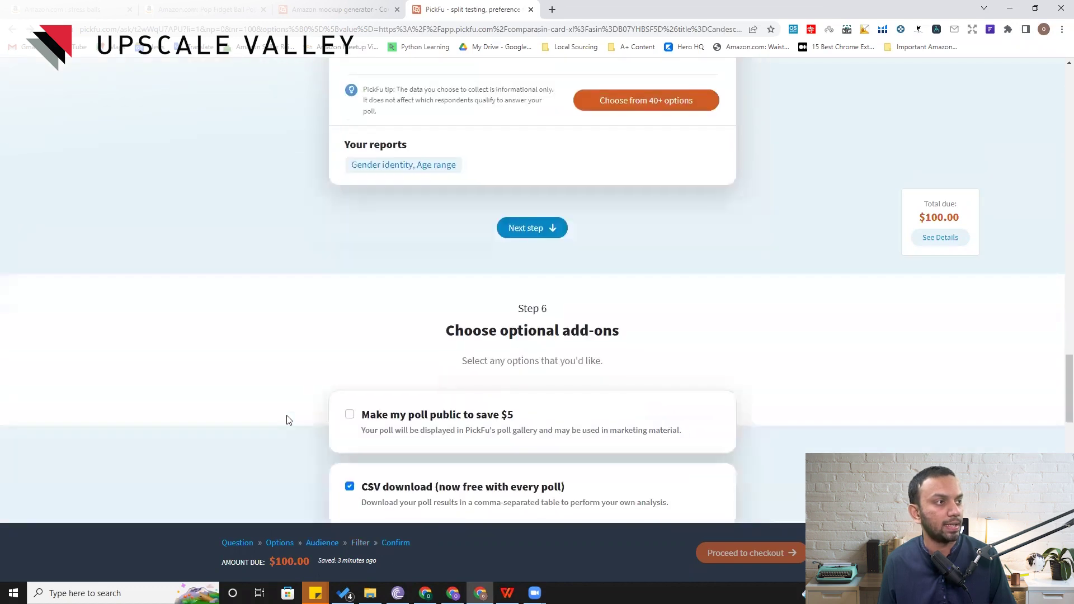
scroll(286, 419, down, 2)
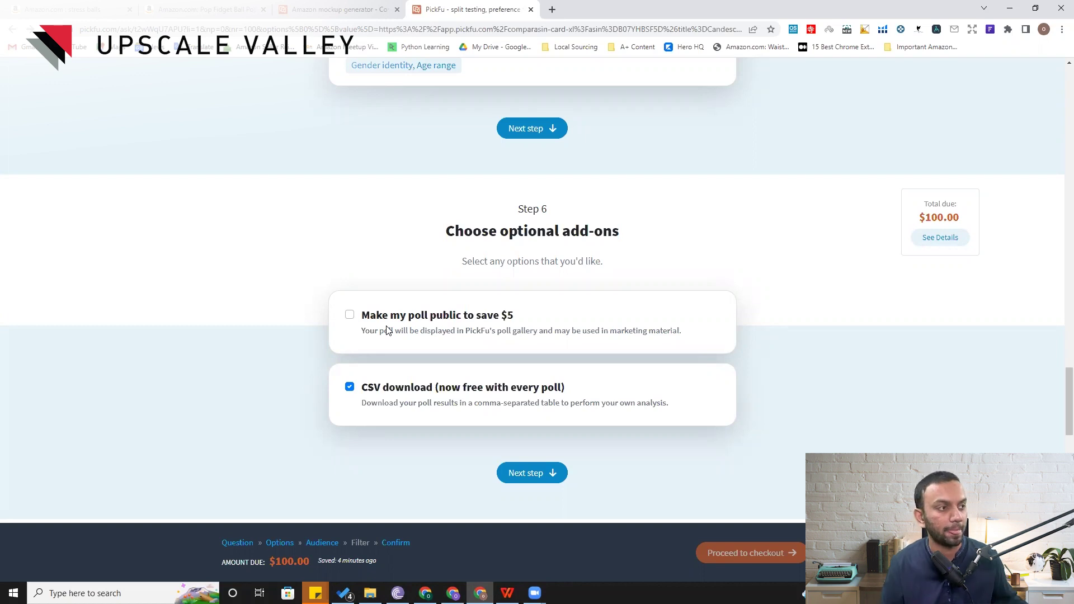
Leave CSV download on and public poll off, then review the $100.00 Step 7 summary
scroll(442, 457, down, 2)
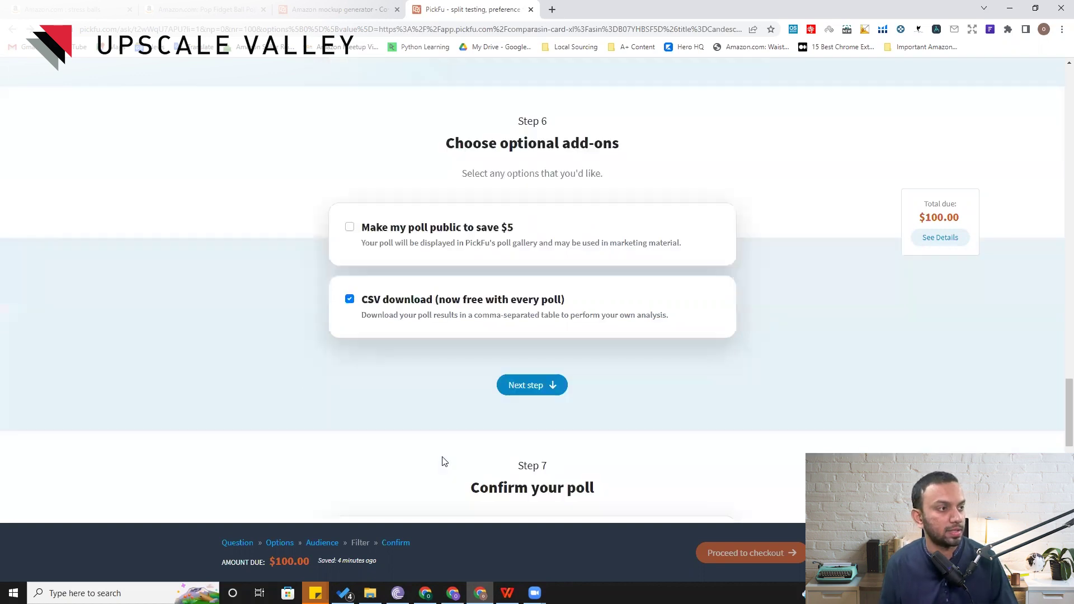
scroll(443, 460, down, 8)
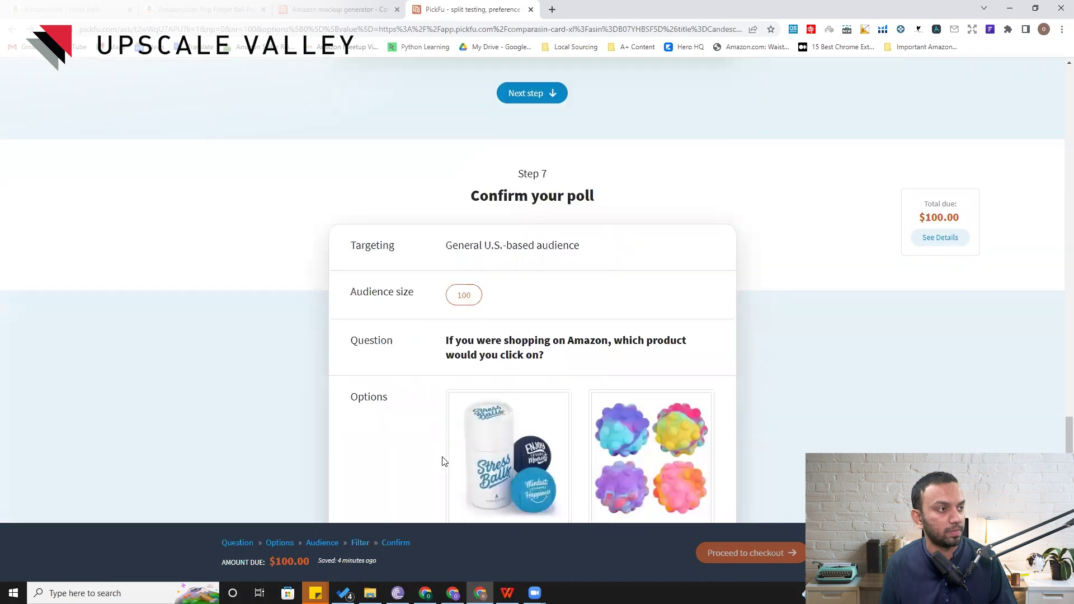
scroll(442, 459, down, 4)
scroll(546, 388, up, 2)
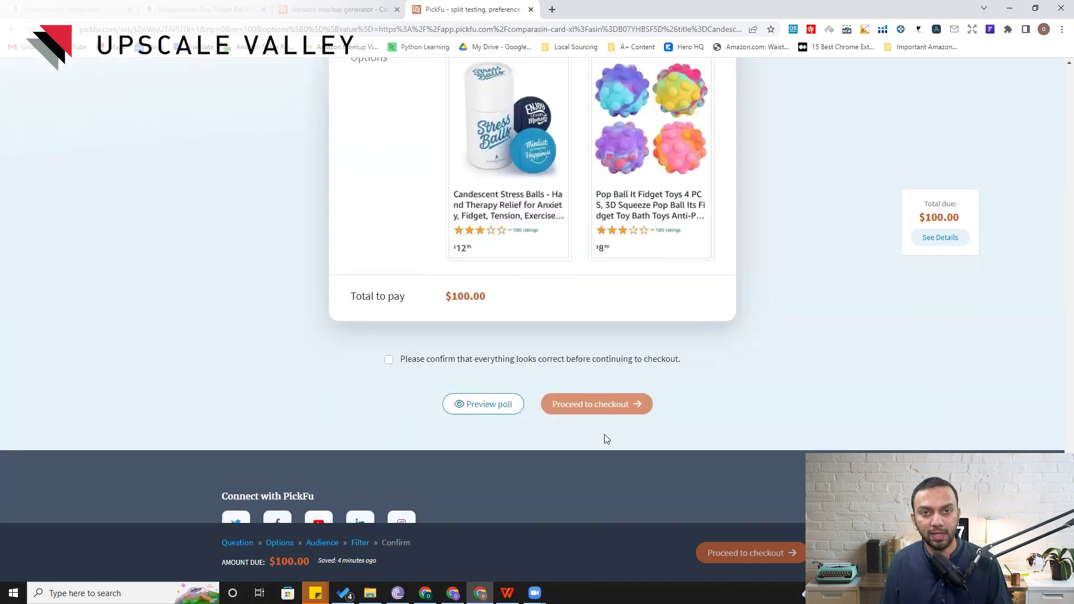